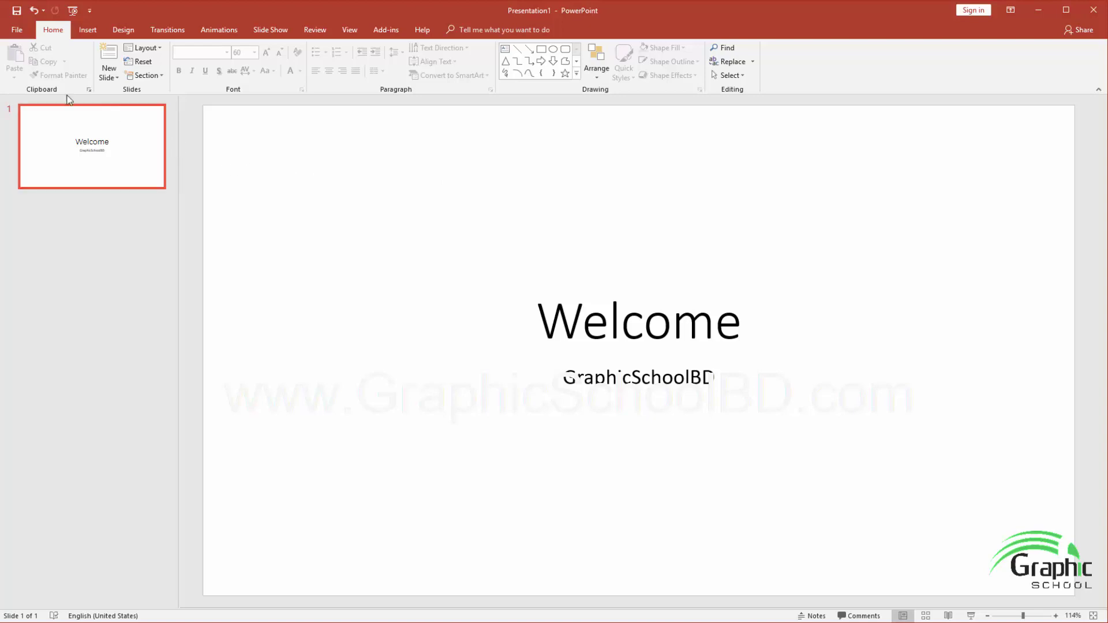
Step: Show the new-presentation template gallery and place the cursor in the online template search box
click(19, 31)
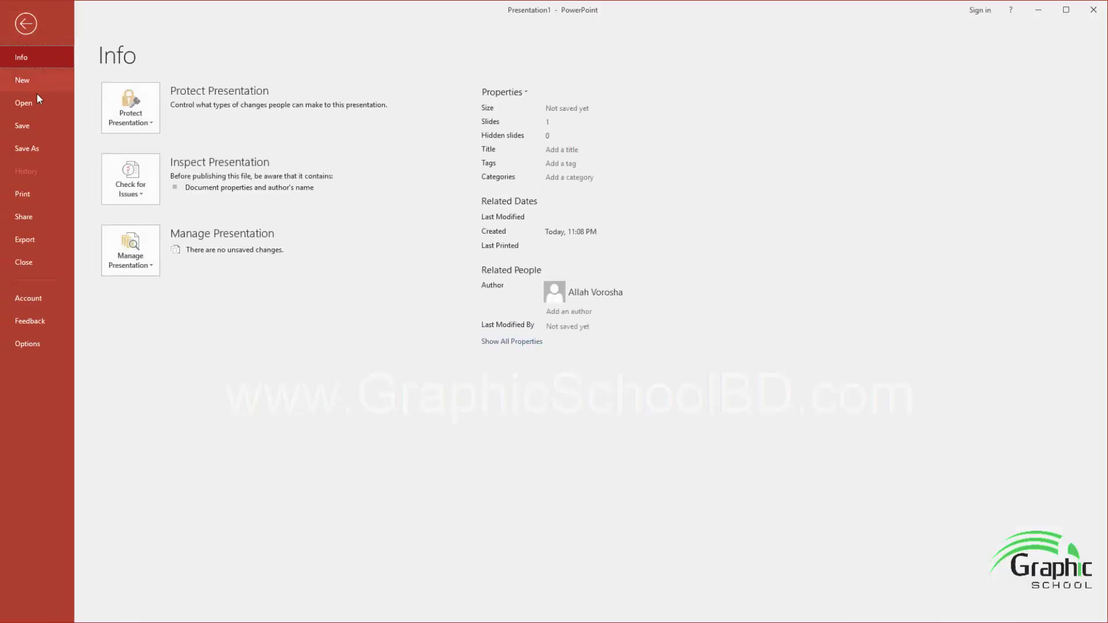
click(34, 81)
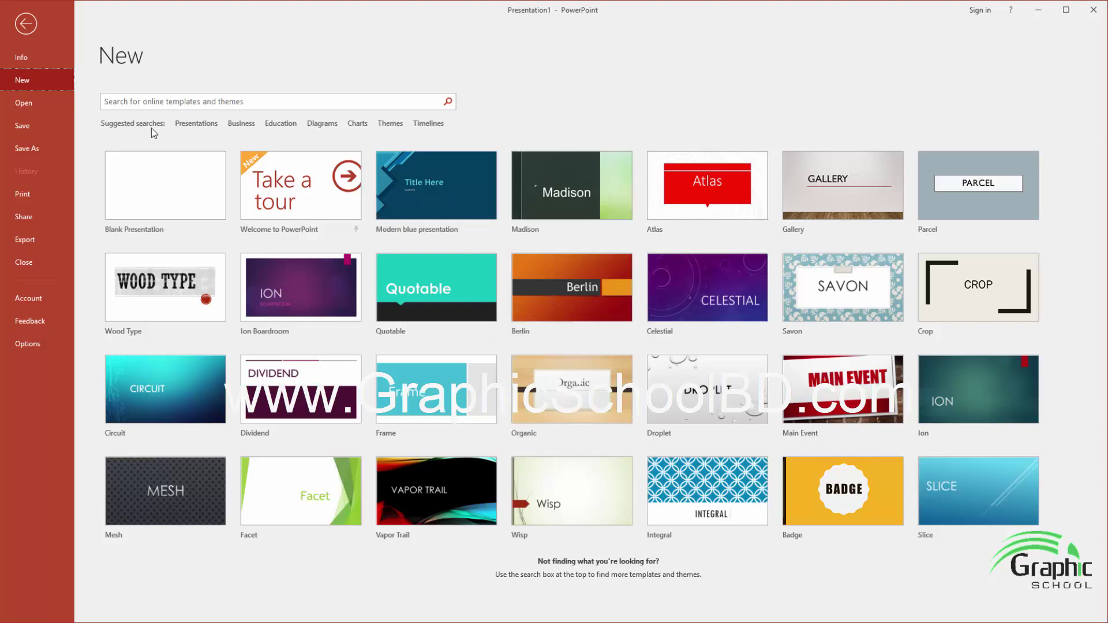
click(153, 105)
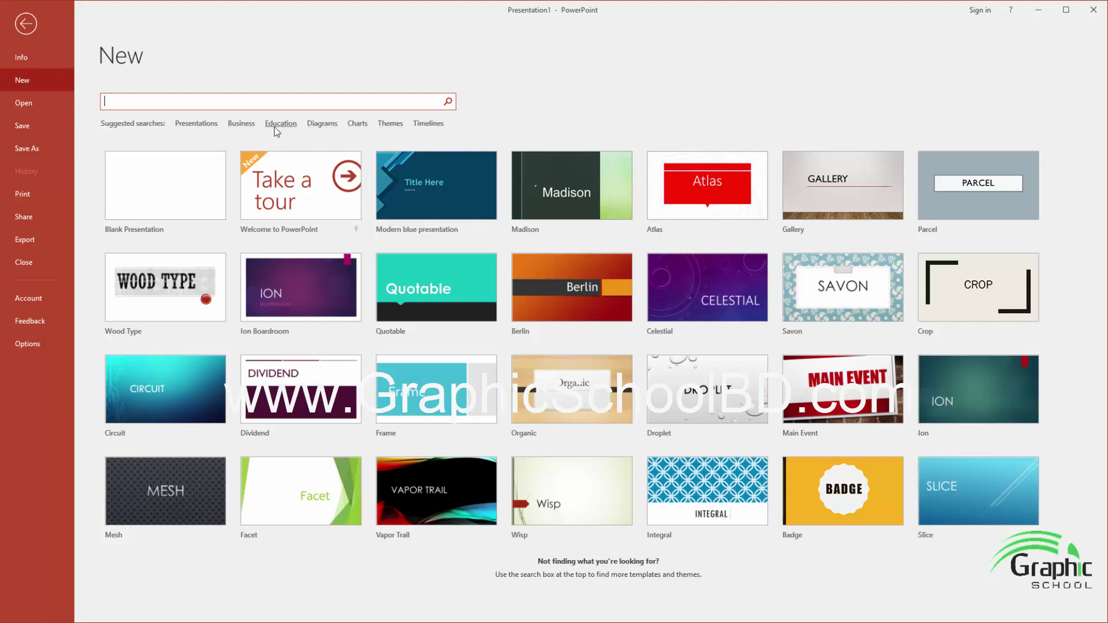
Step: Search online templates for 'Presentations' and browse the 151 results
click(202, 124)
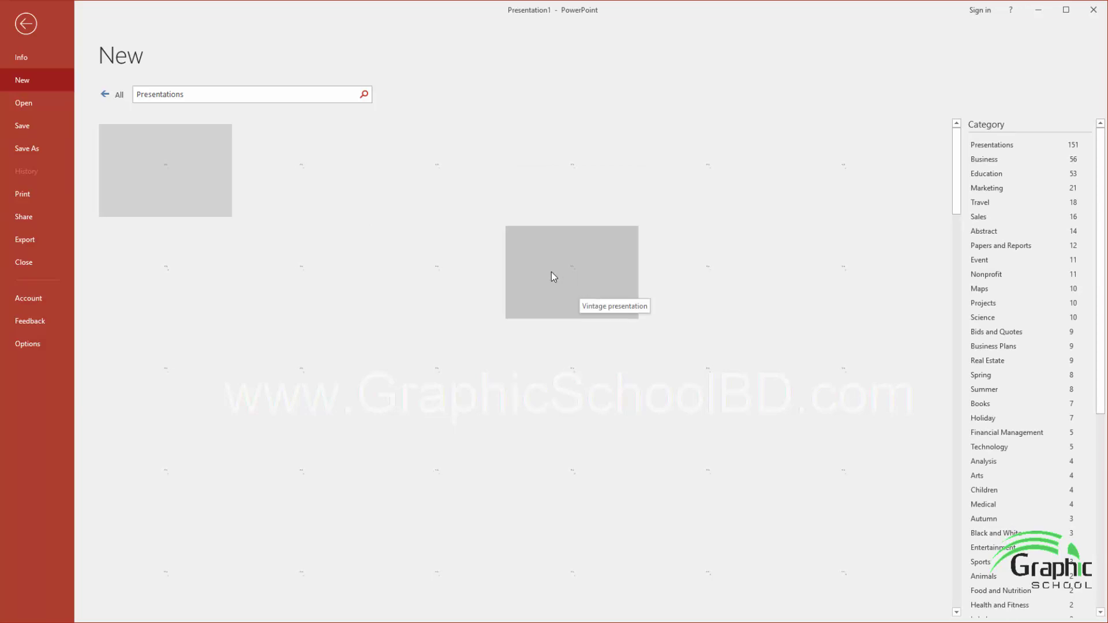
scroll(753, 365, down, 3)
scroll(753, 365, down, 5)
scroll(752, 365, down, 5)
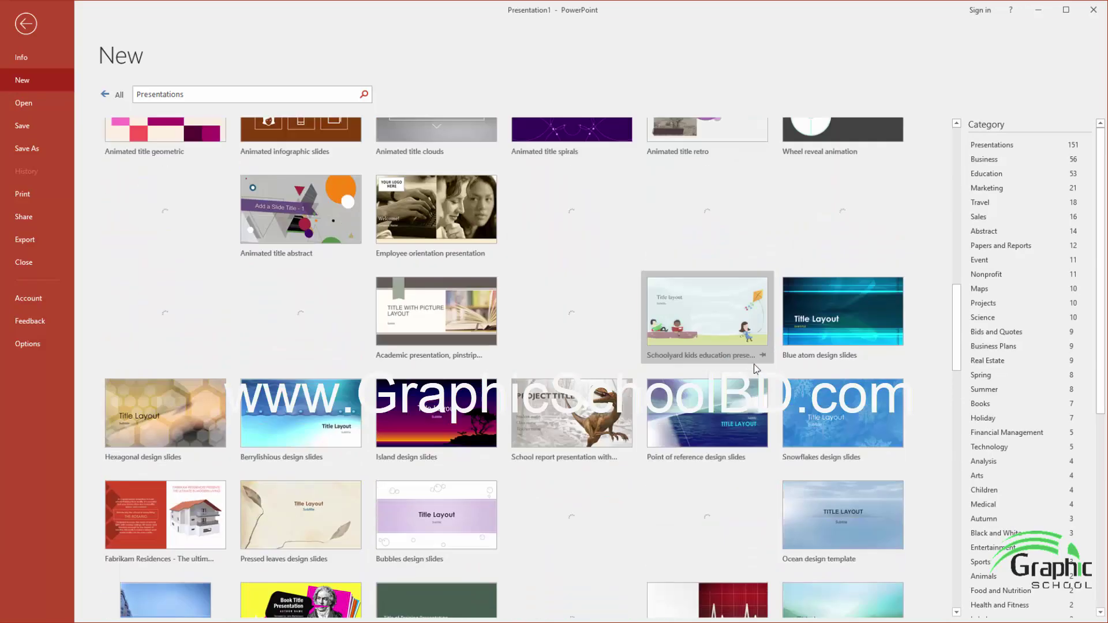
scroll(756, 369, up, 10)
scroll(759, 335, up, 3)
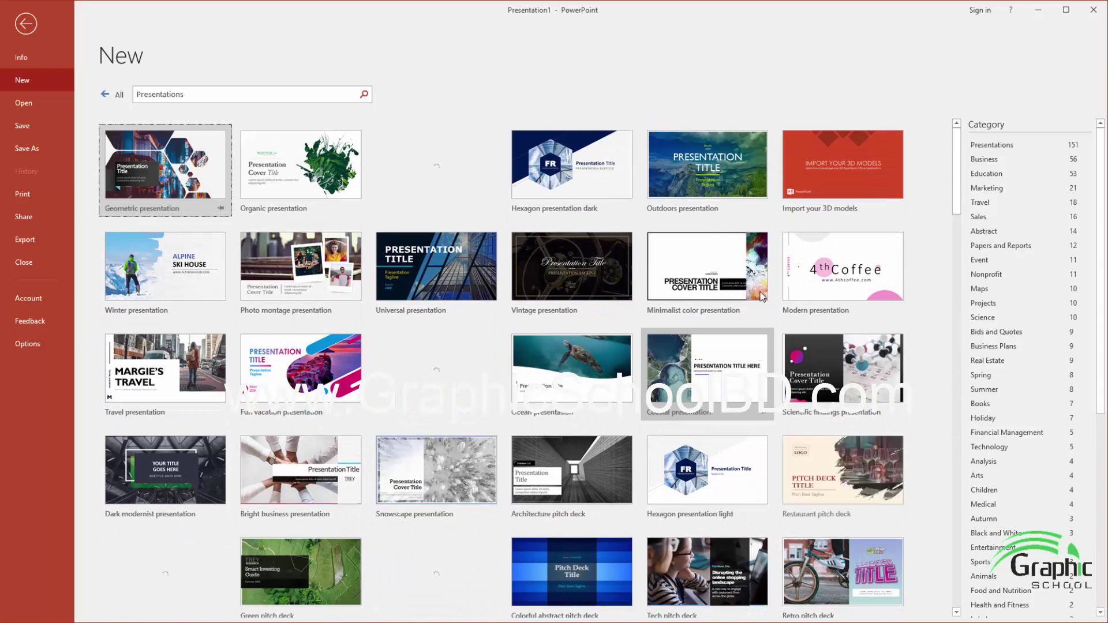
scroll(656, 298, down, 2)
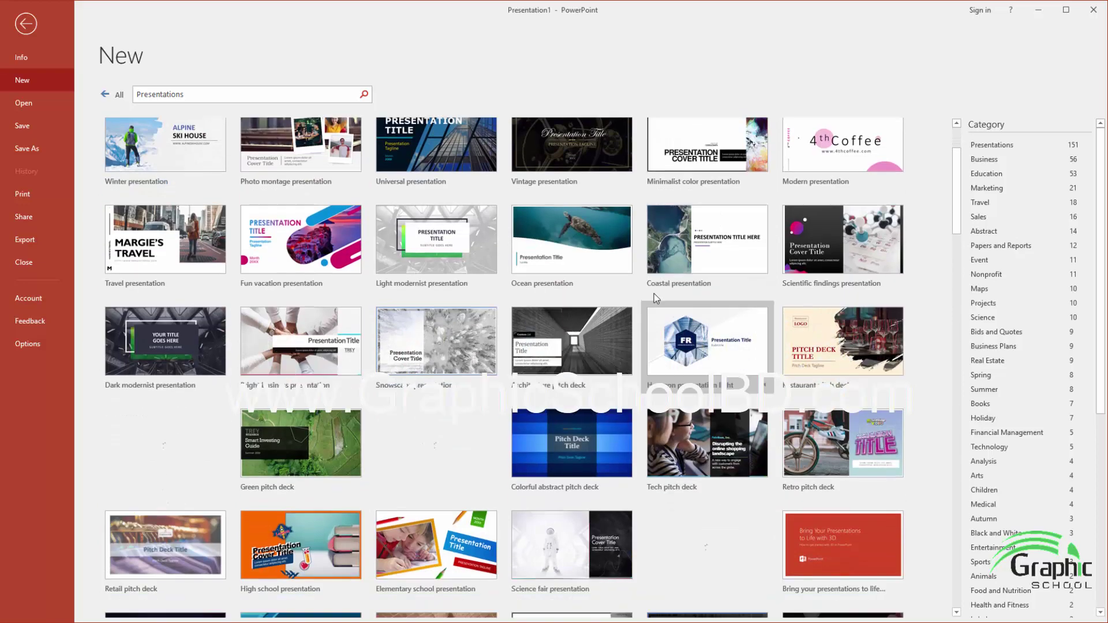
scroll(654, 294, down, 4)
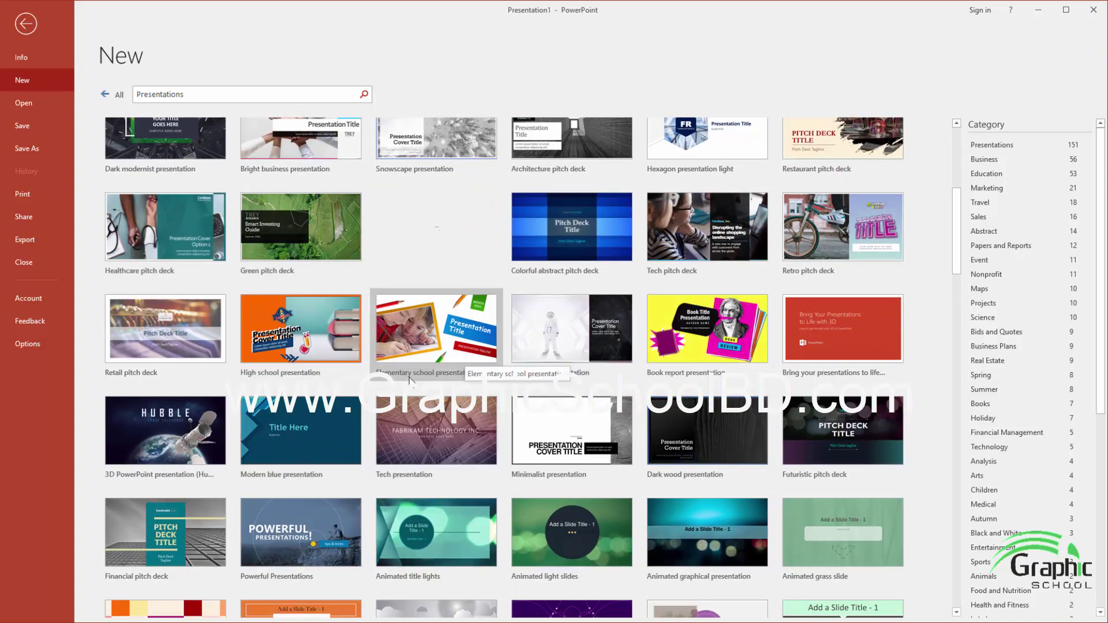
Step: Preview the Modern blue presentation template and create a new presentation from it
click(307, 433)
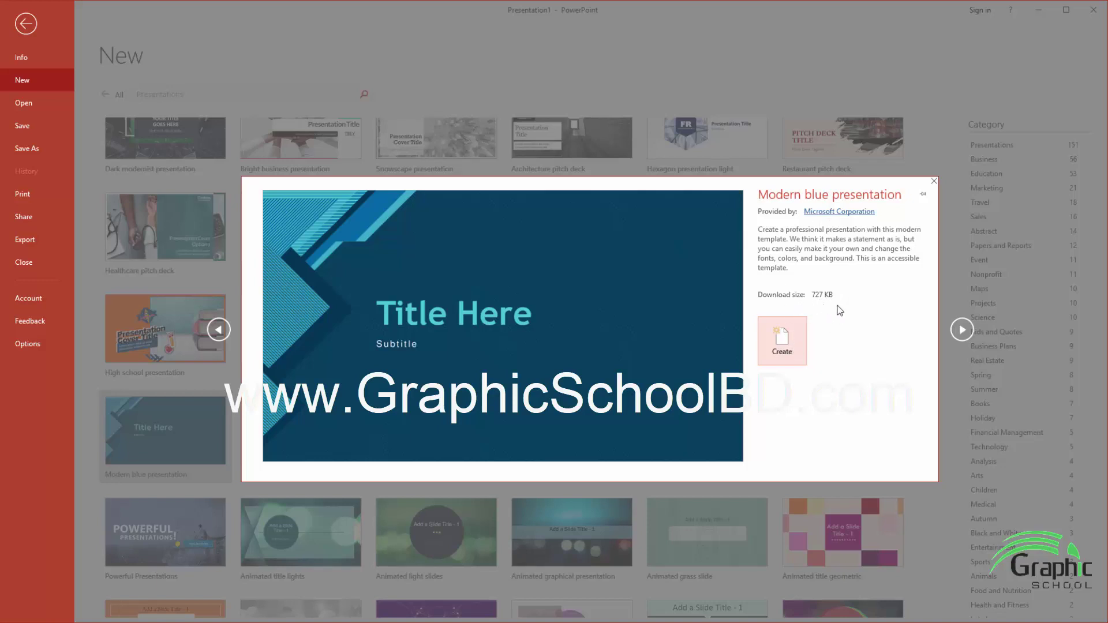
click(780, 328)
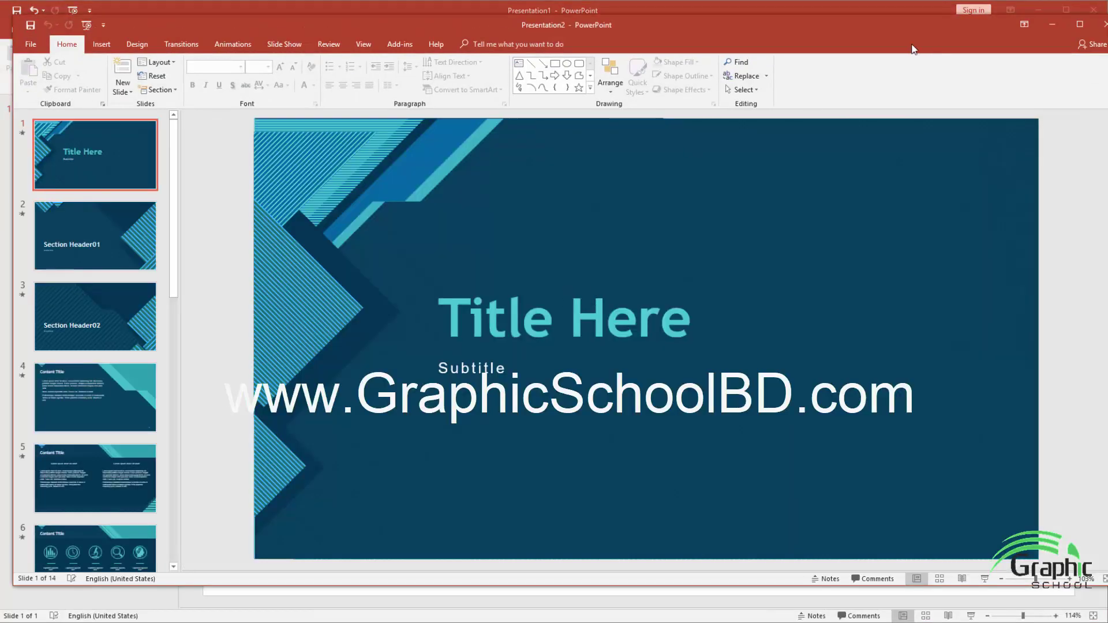
Step: Maximize the Modern blue presentation, browse its slides including slide 4, and return to slide 1
double_click(880, 42)
scroll(338, 319, down, 1)
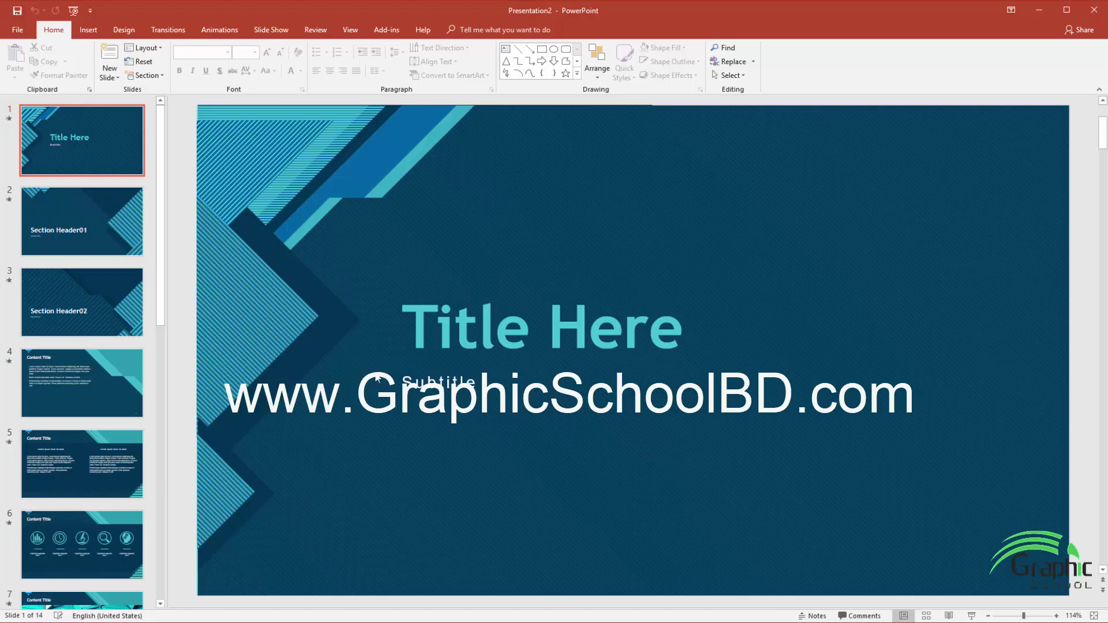
scroll(343, 378, down, 1)
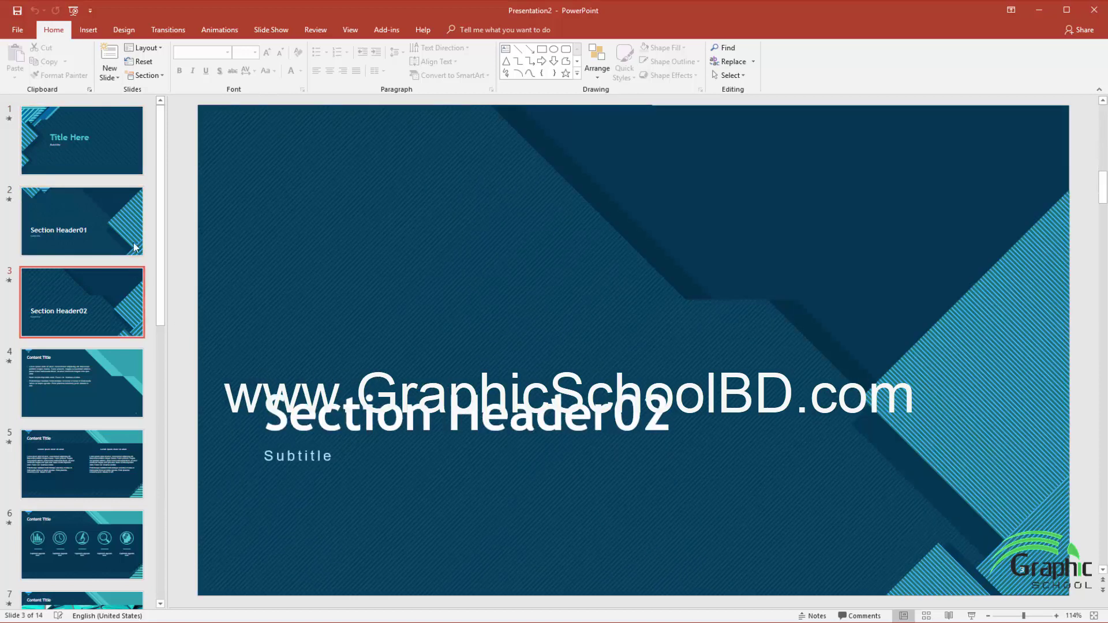
scroll(106, 282, down, 5)
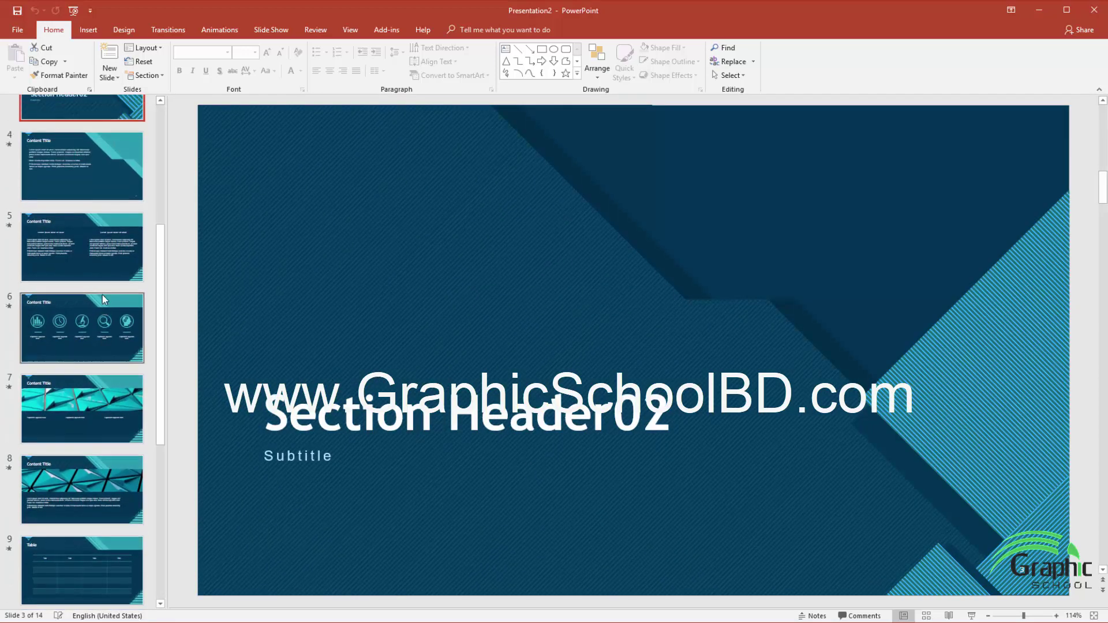
scroll(102, 300, up, 1)
click(82, 196)
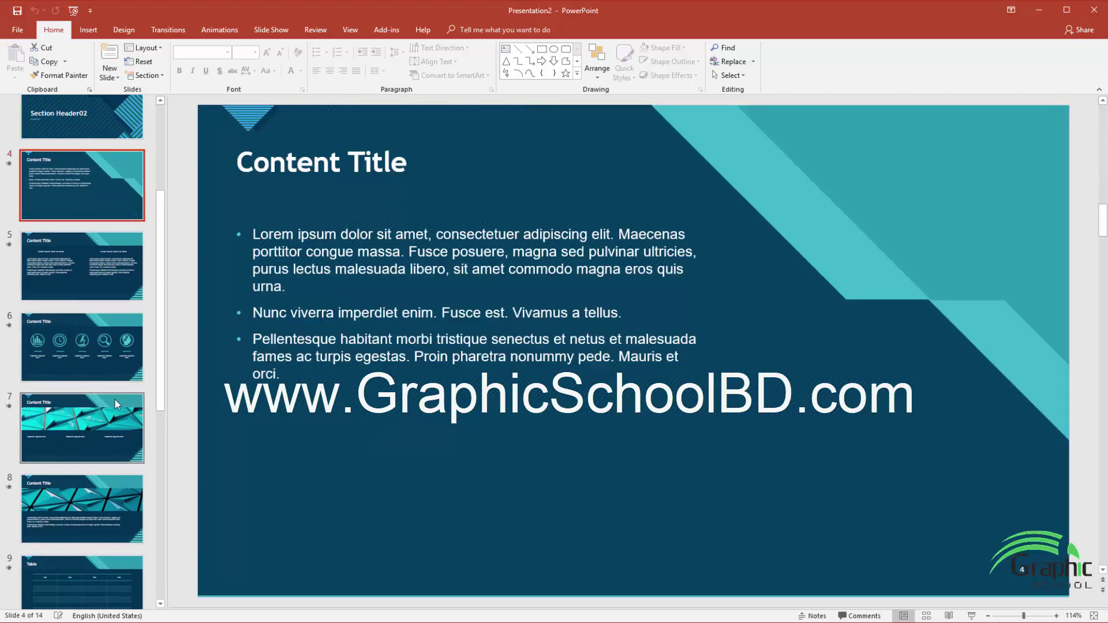
scroll(115, 404, down, 6)
scroll(106, 474, down, 4)
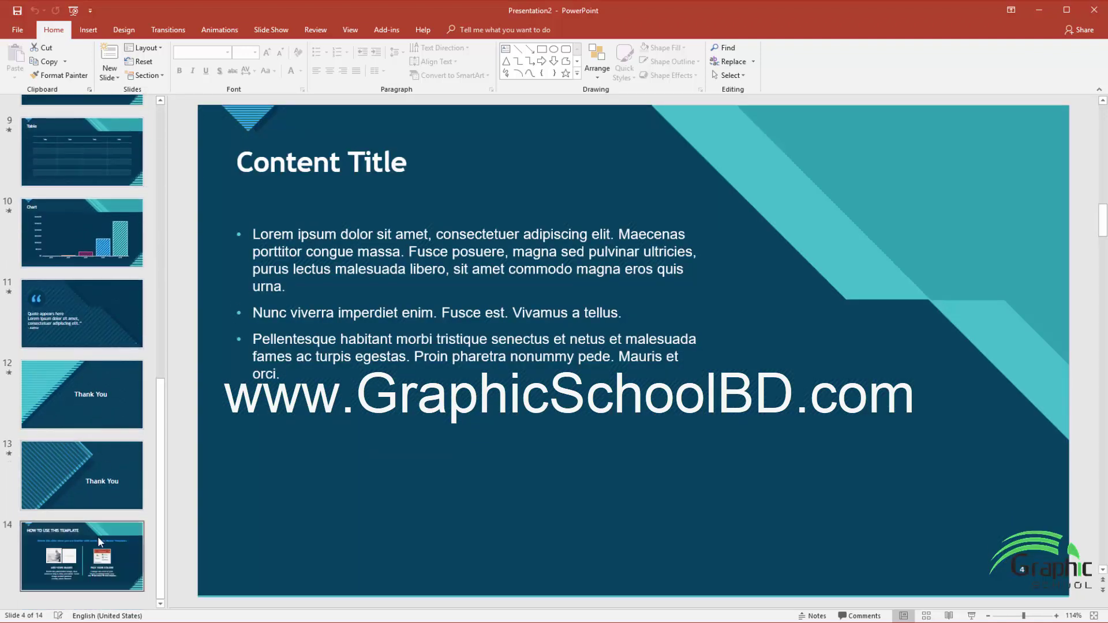
scroll(99, 537, up, 6)
scroll(104, 522, up, 10)
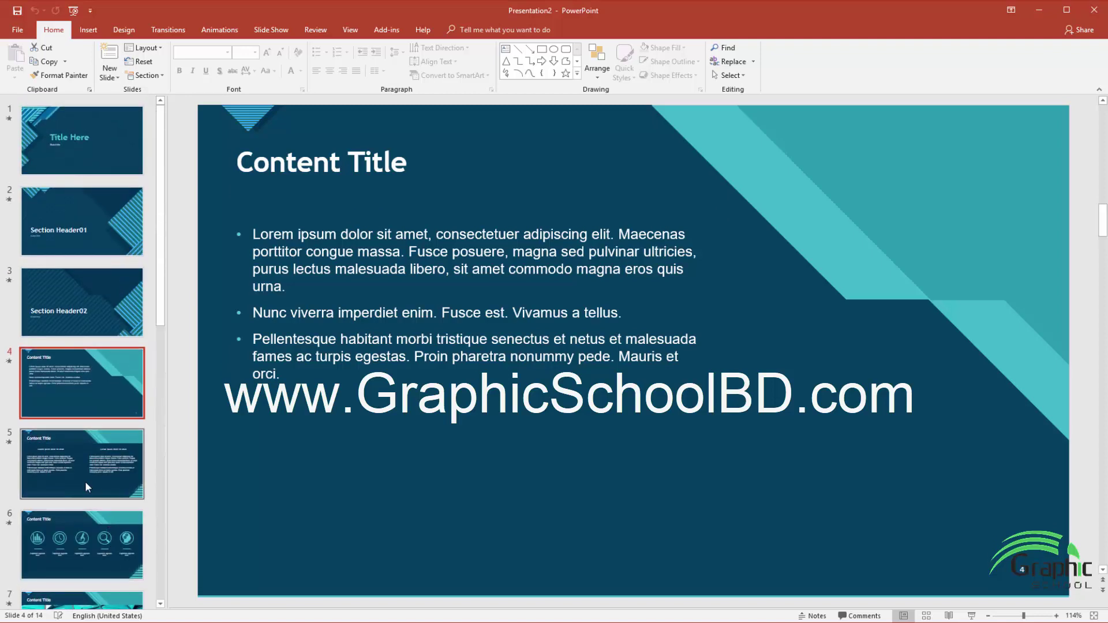
click(67, 120)
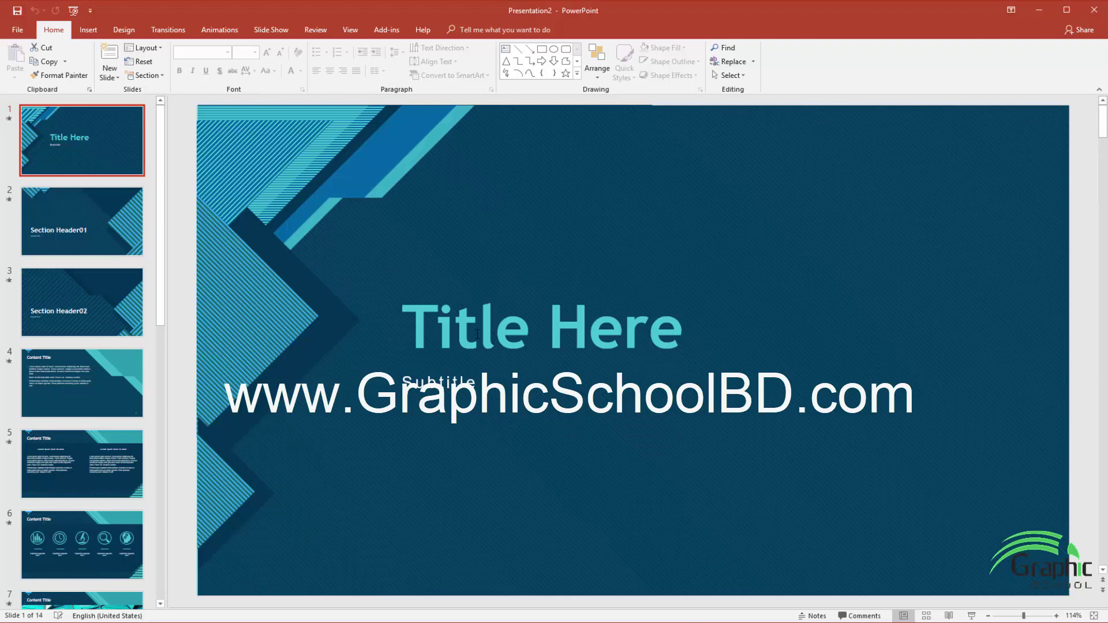
Step: Select the 'Title Here' title text and the subtitle placeholder on slide 1
click(477, 334)
drag(437, 329, 747, 365)
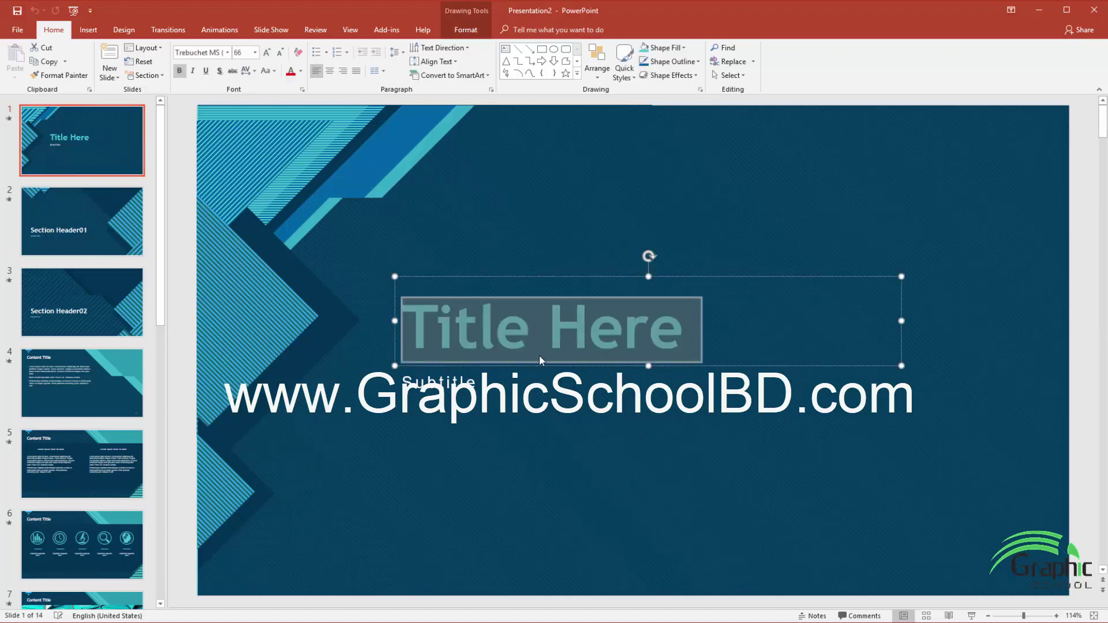
click(440, 381)
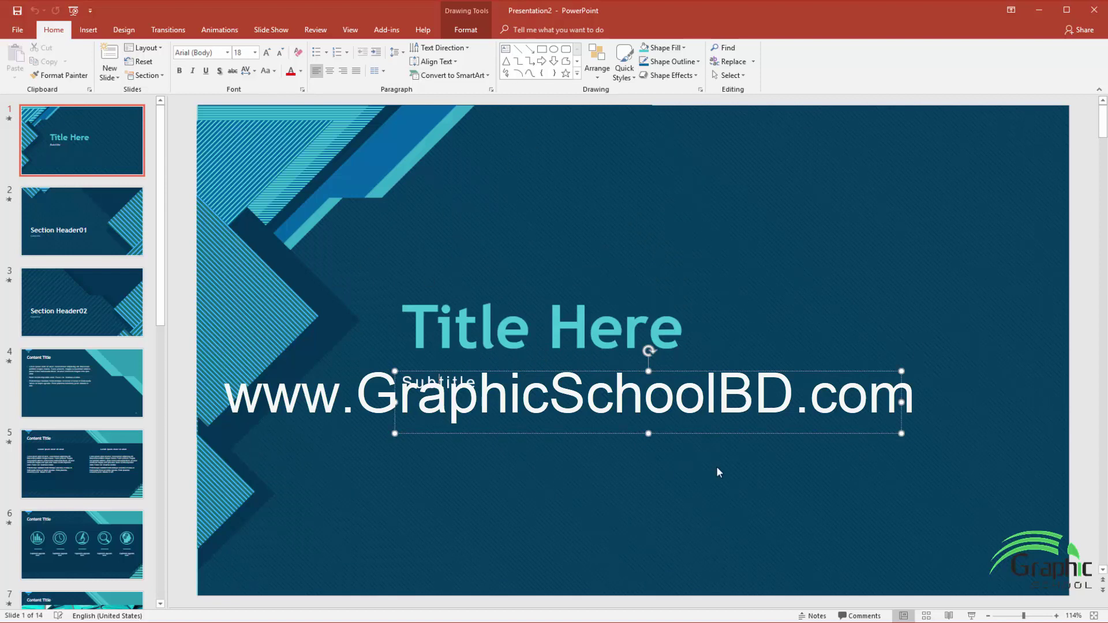
Step: View the Section Header and Content Title slides, selecting the heading, then move down to slide 8
click(75, 232)
scroll(106, 354, down, 1)
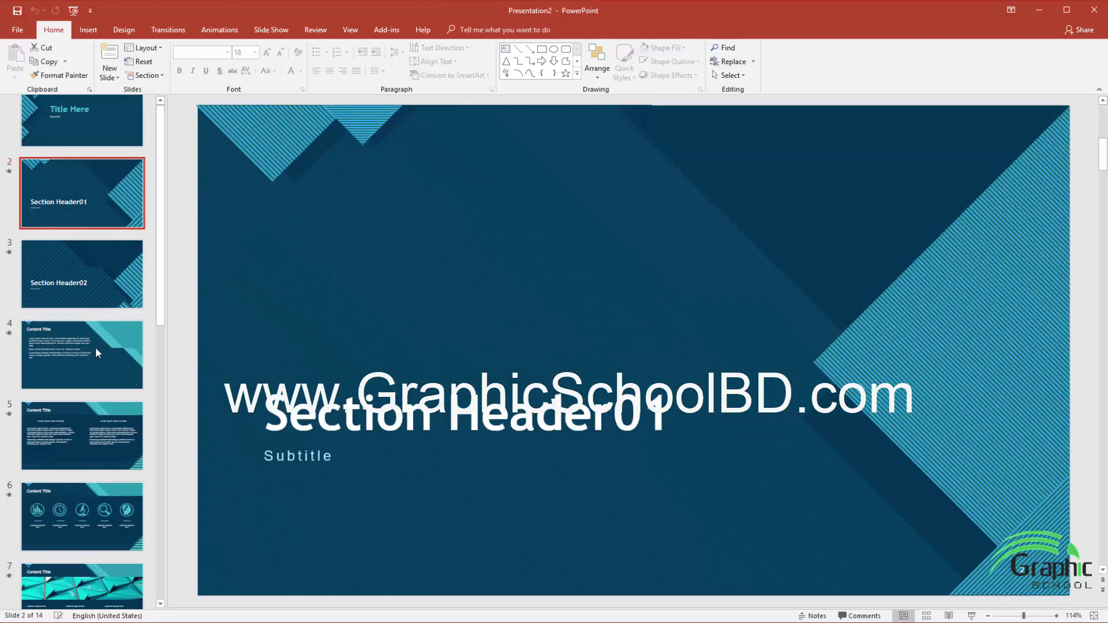
click(95, 348)
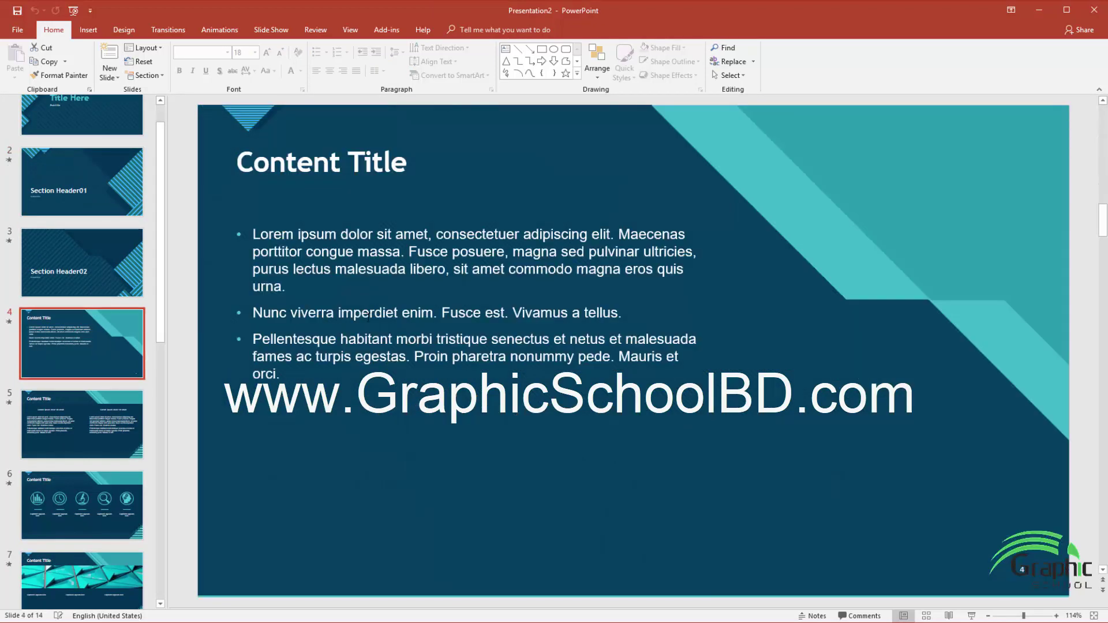
click(282, 168)
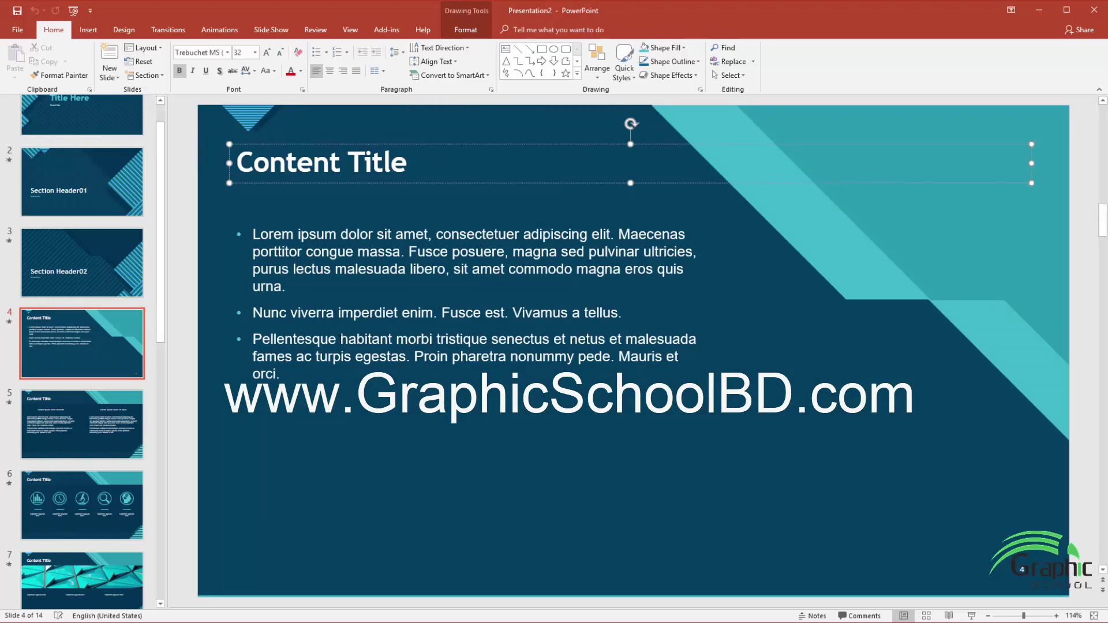
scroll(331, 343, down, 3)
scroll(216, 389, down, 2)
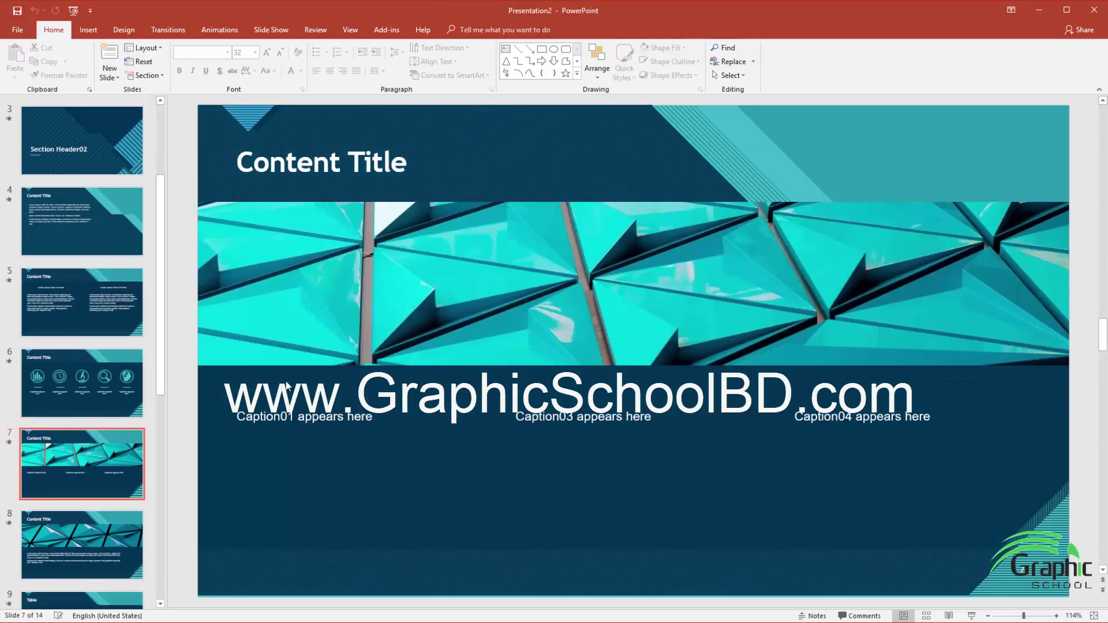
scroll(335, 381, down, 1)
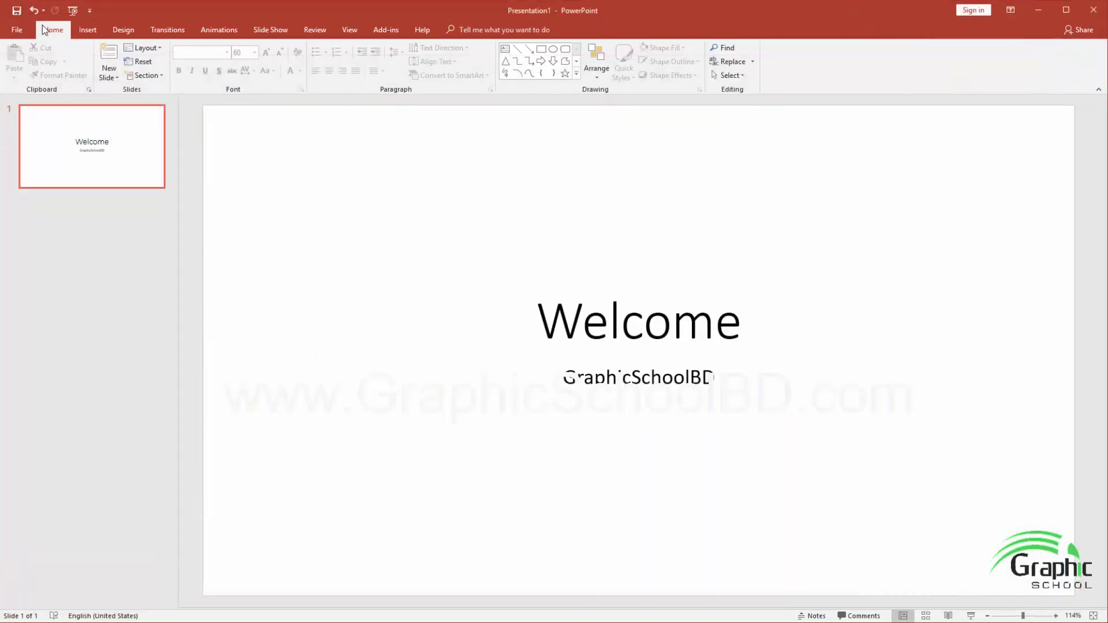
Step: Preview the Circuit template's sample layouts, then create a presentation from its red variant
click(17, 30)
click(23, 81)
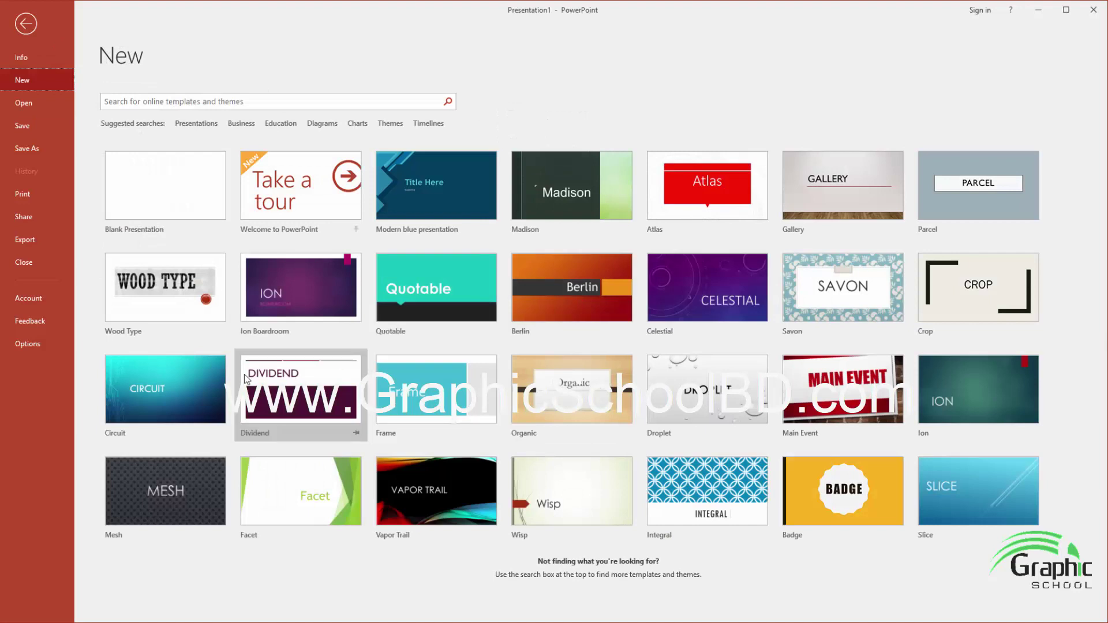
click(185, 379)
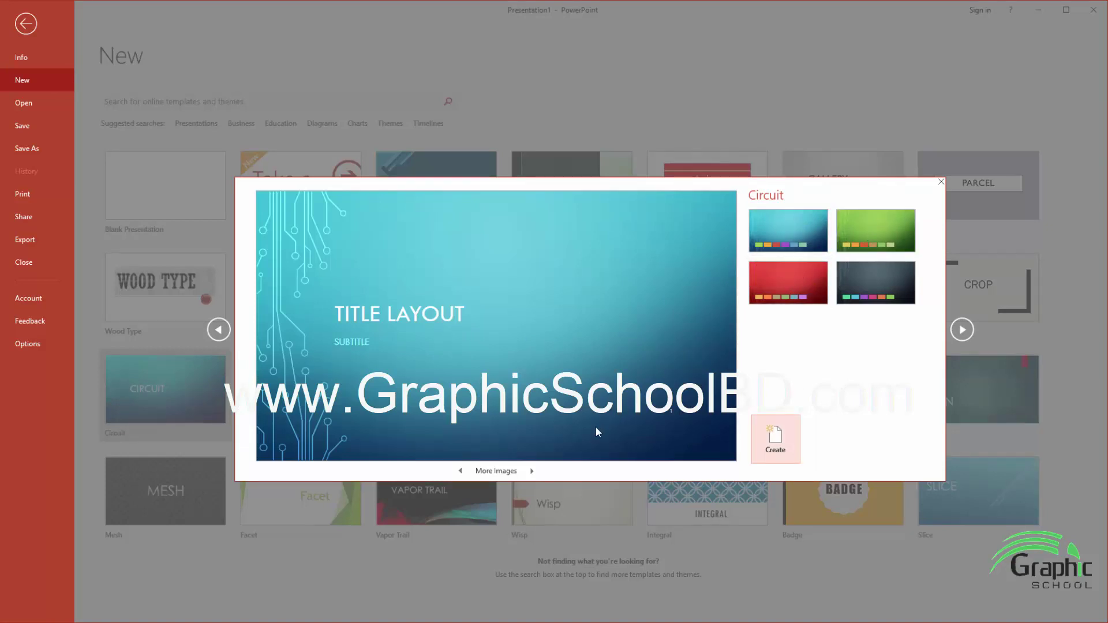
click(532, 471)
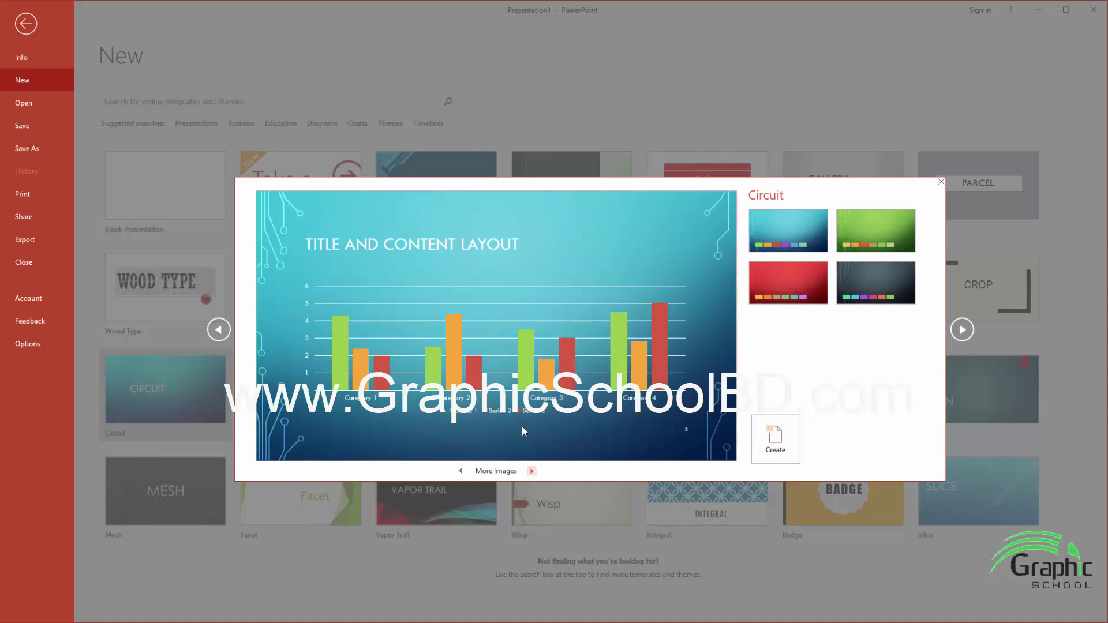
click(531, 471)
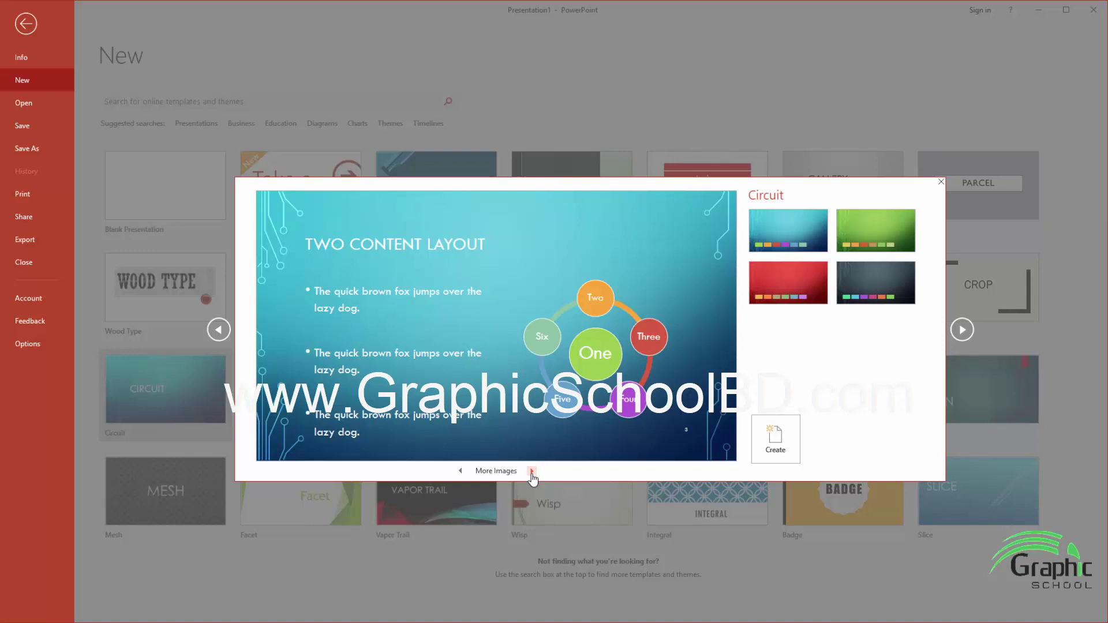
click(532, 471)
click(460, 471)
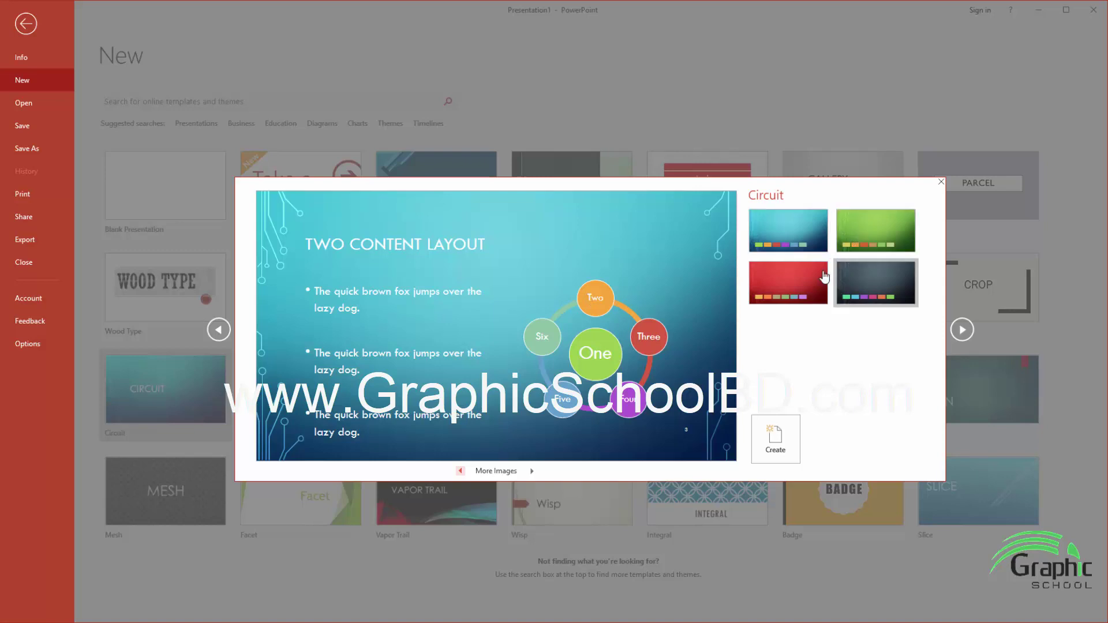
click(799, 286)
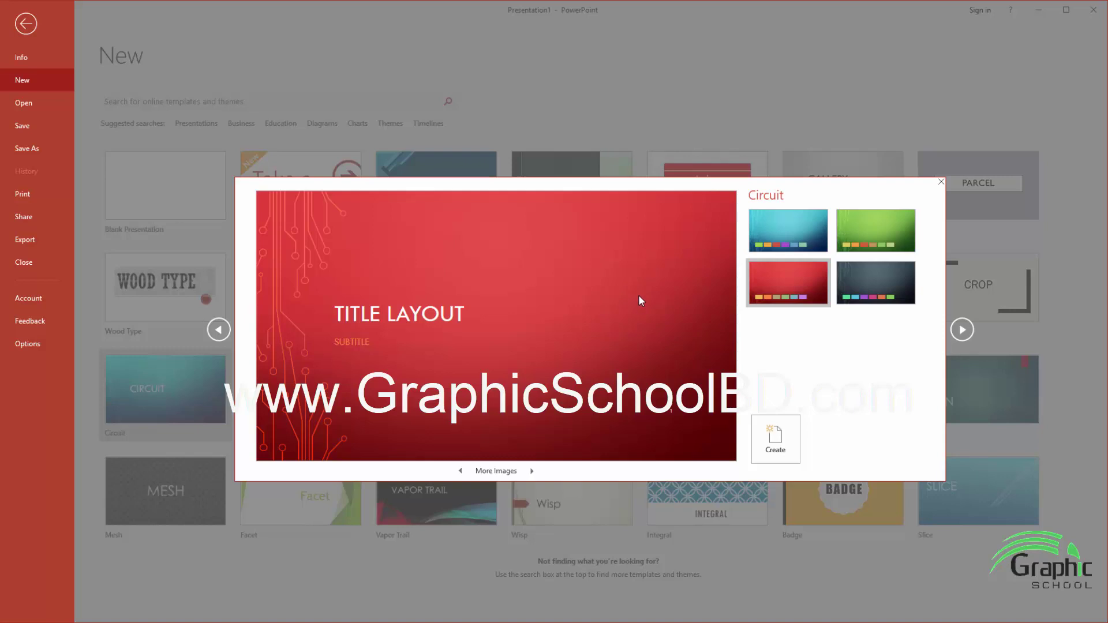
click(769, 447)
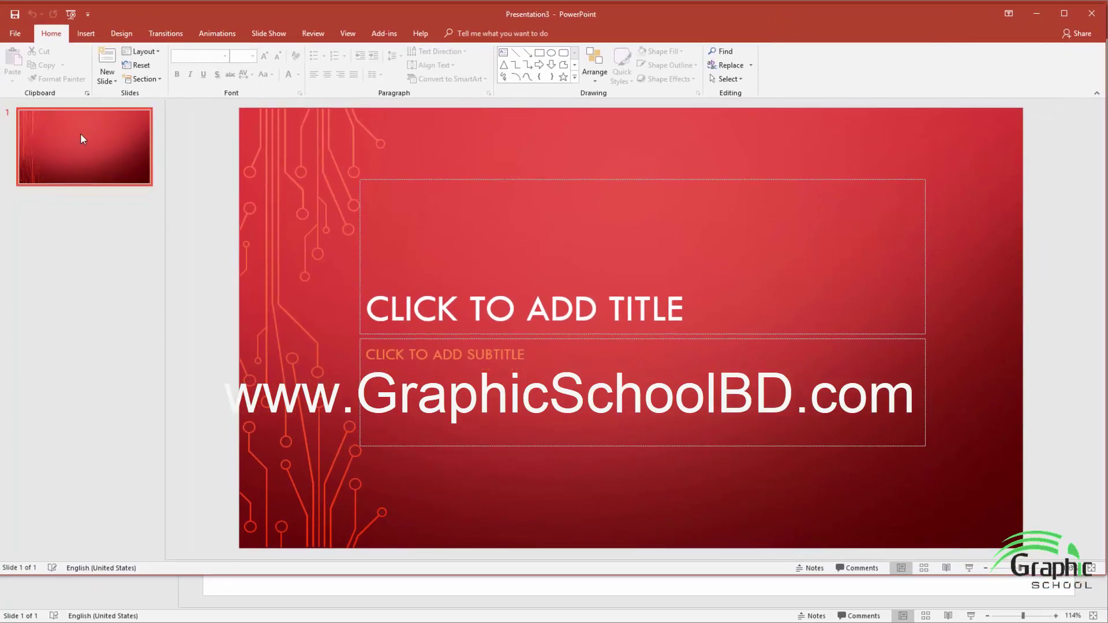
Step: Return to the File backstage view's New template gallery
click(15, 33)
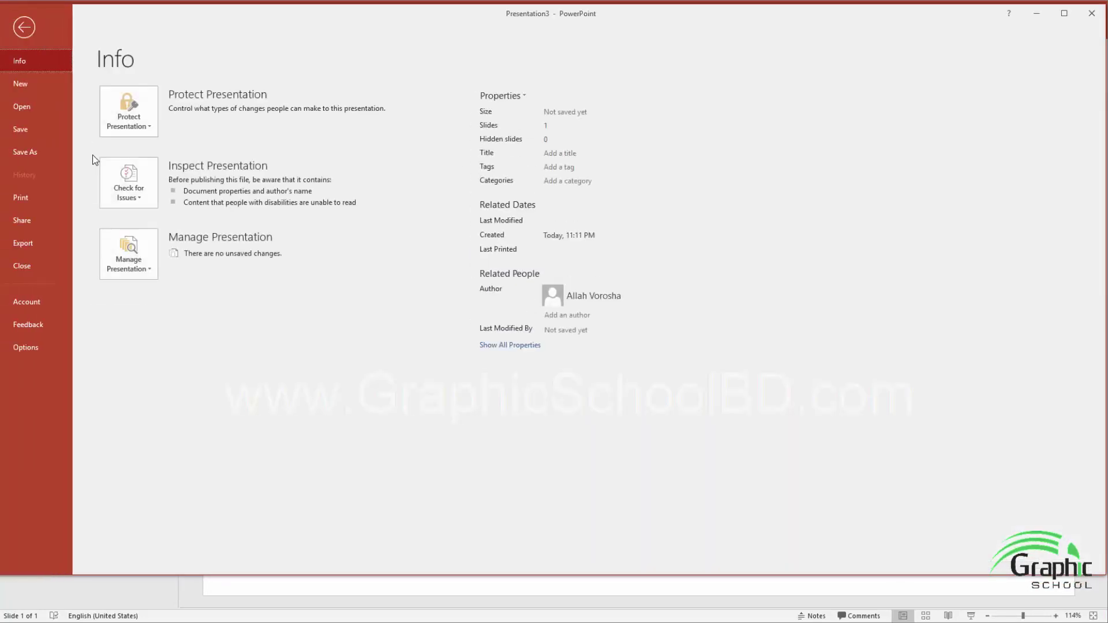
click(35, 84)
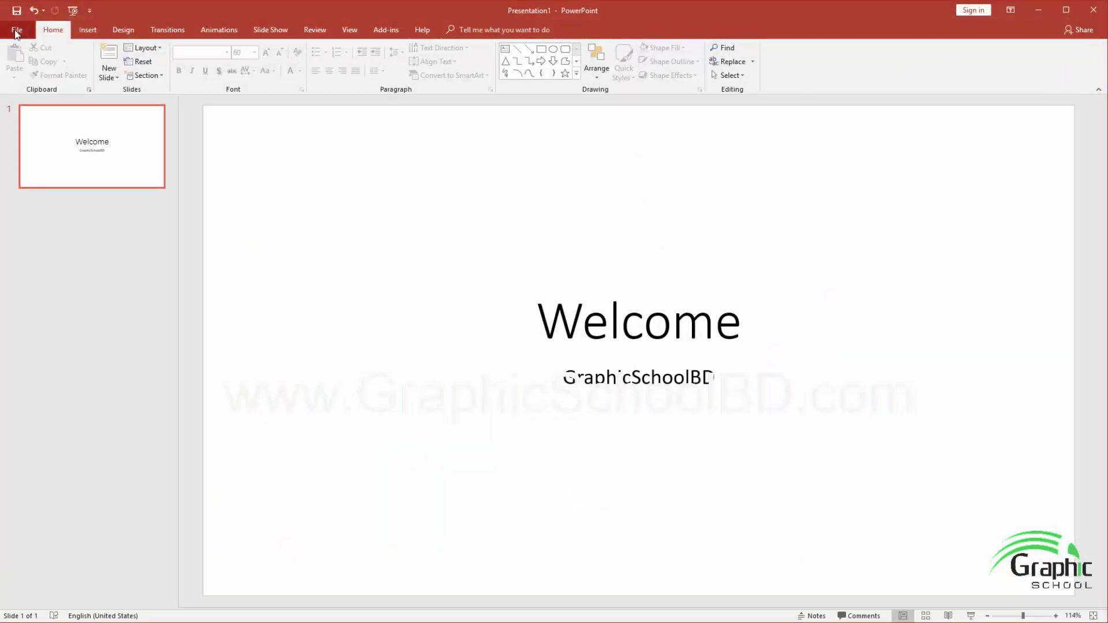
Step: Create Presentation4 from the dark grey variant of the Circuit template
click(16, 29)
click(34, 81)
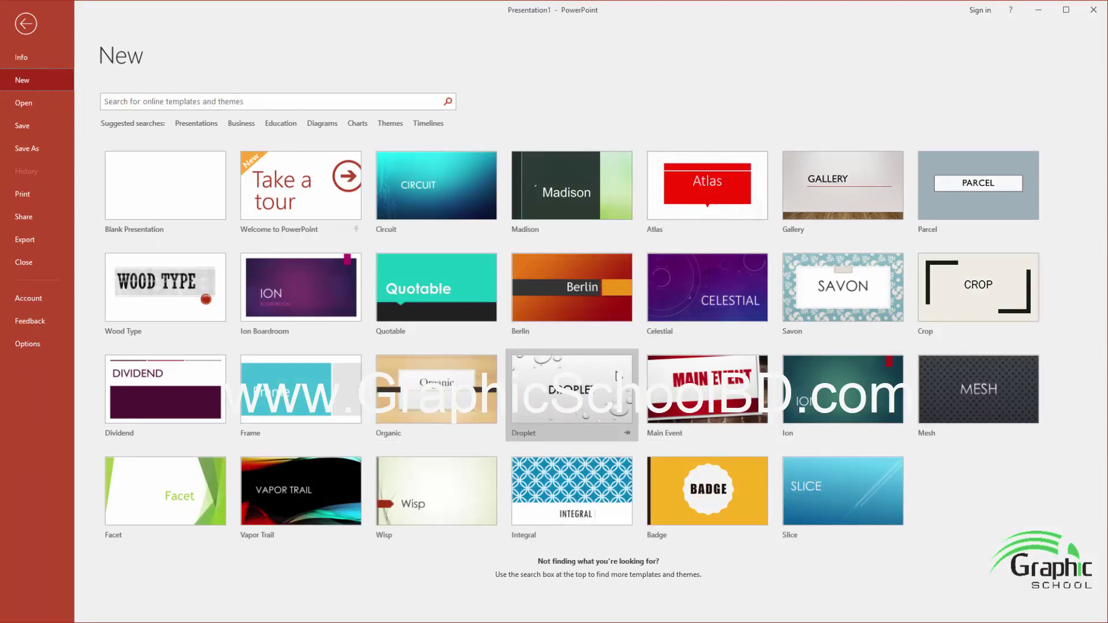
click(440, 186)
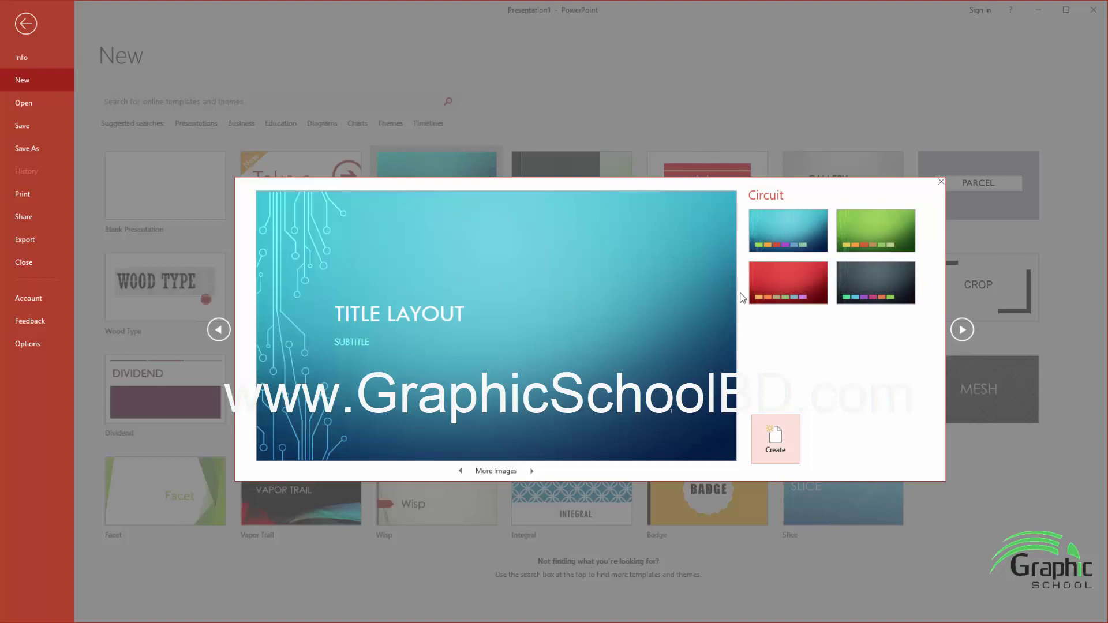
click(863, 283)
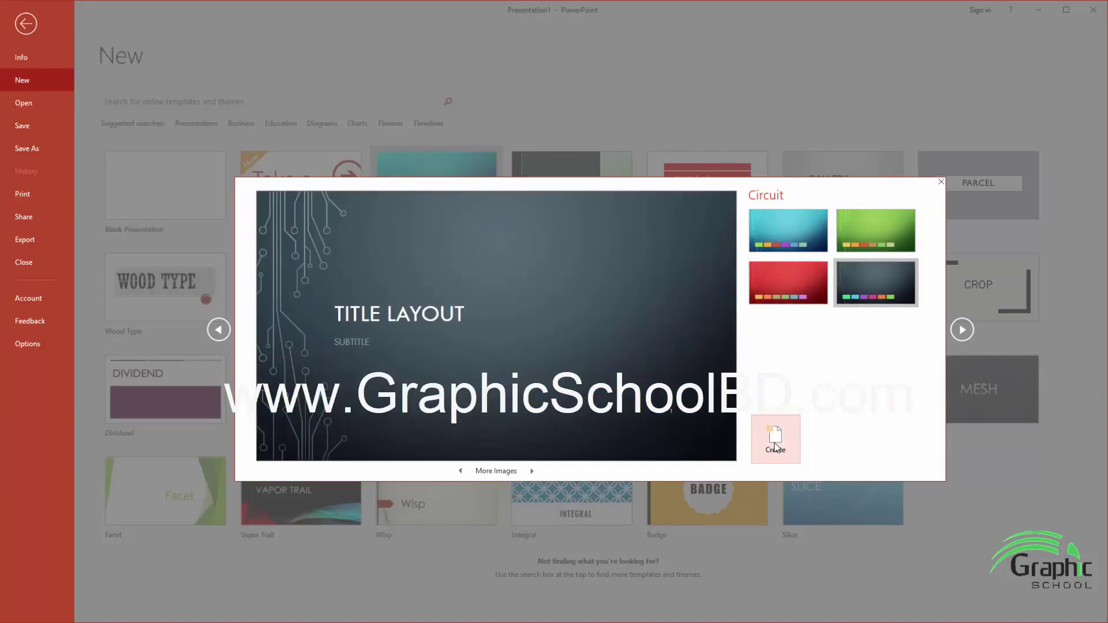
click(776, 446)
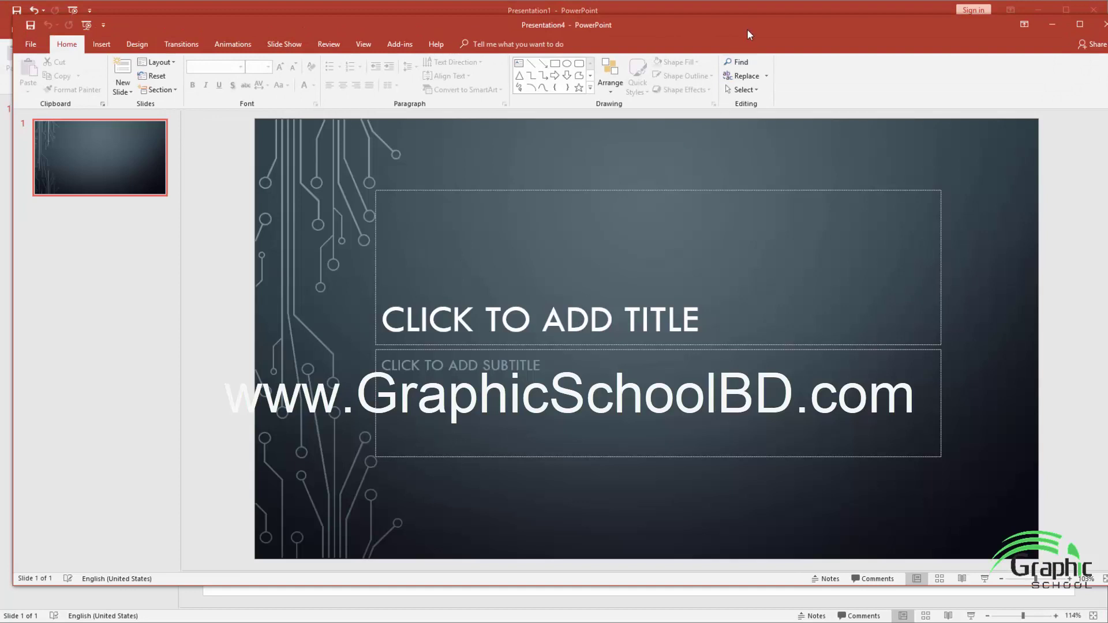
Step: Add a second Title and Content slide to the dark Circuit presentation, then close its window
drag(748, 35, 734, 28)
click(506, 299)
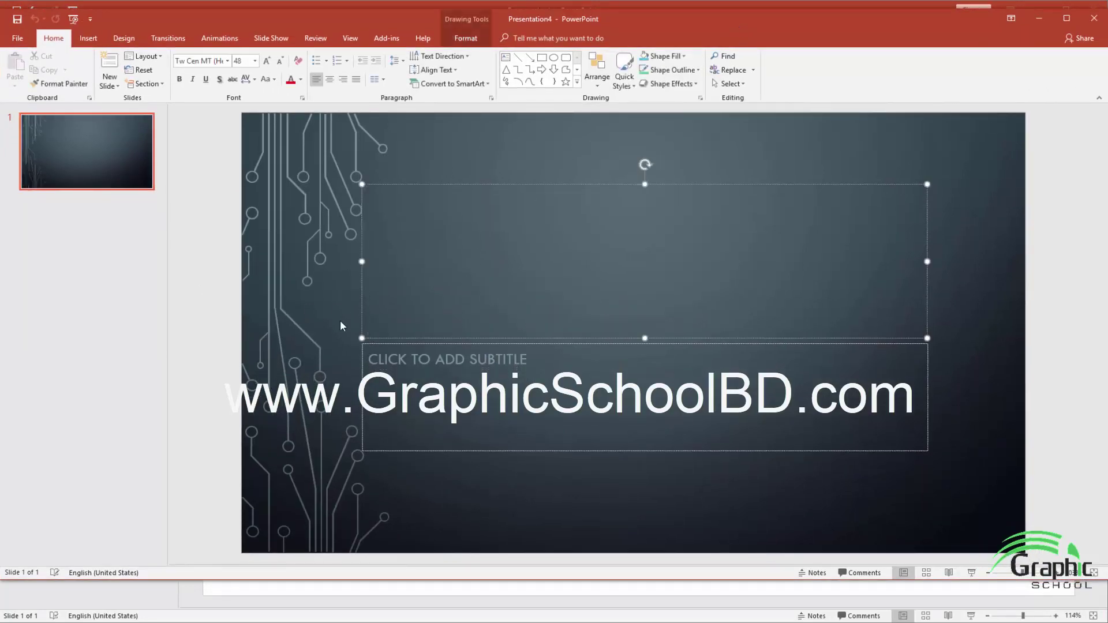
click(109, 63)
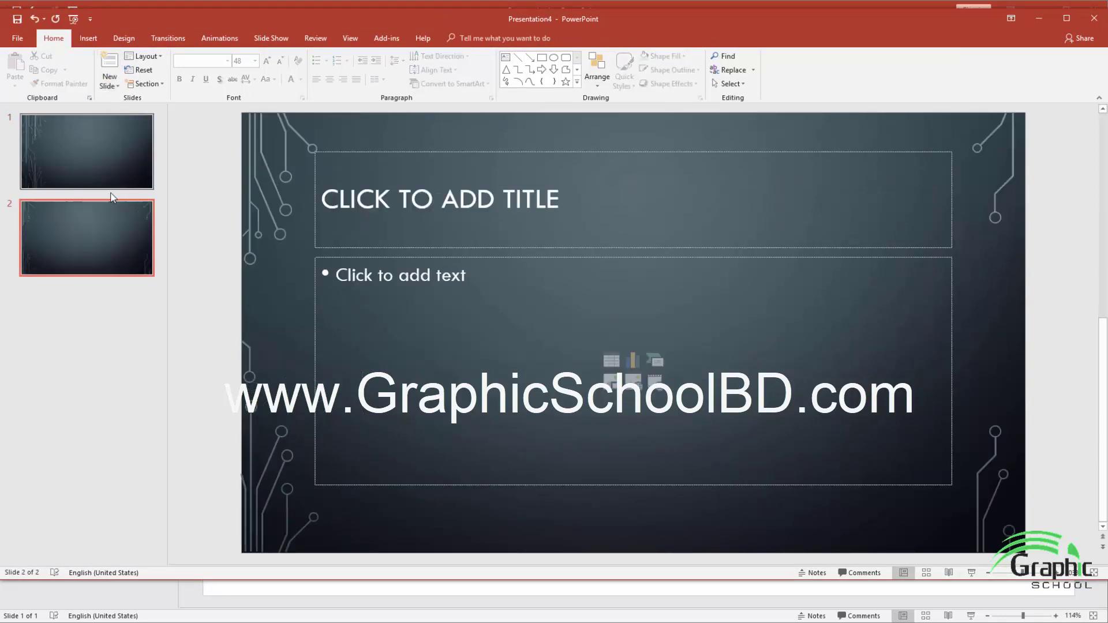
click(89, 151)
click(101, 228)
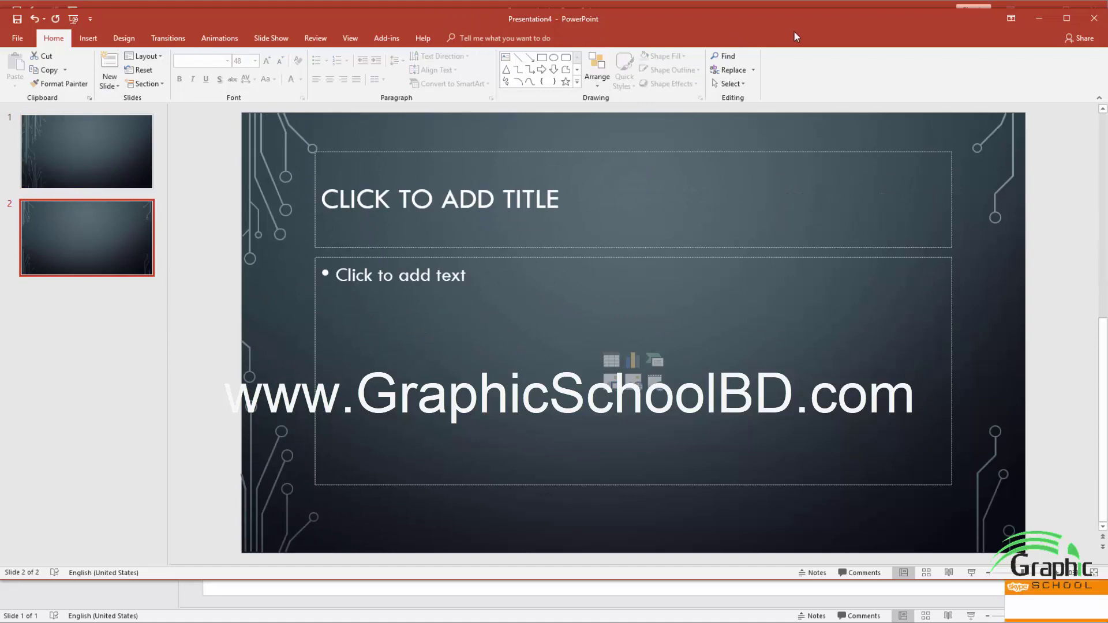
mouse_move(758, 15)
mouse_down()
mouse_move(772, 37)
mouse_move(944, 38)
mouse_up()
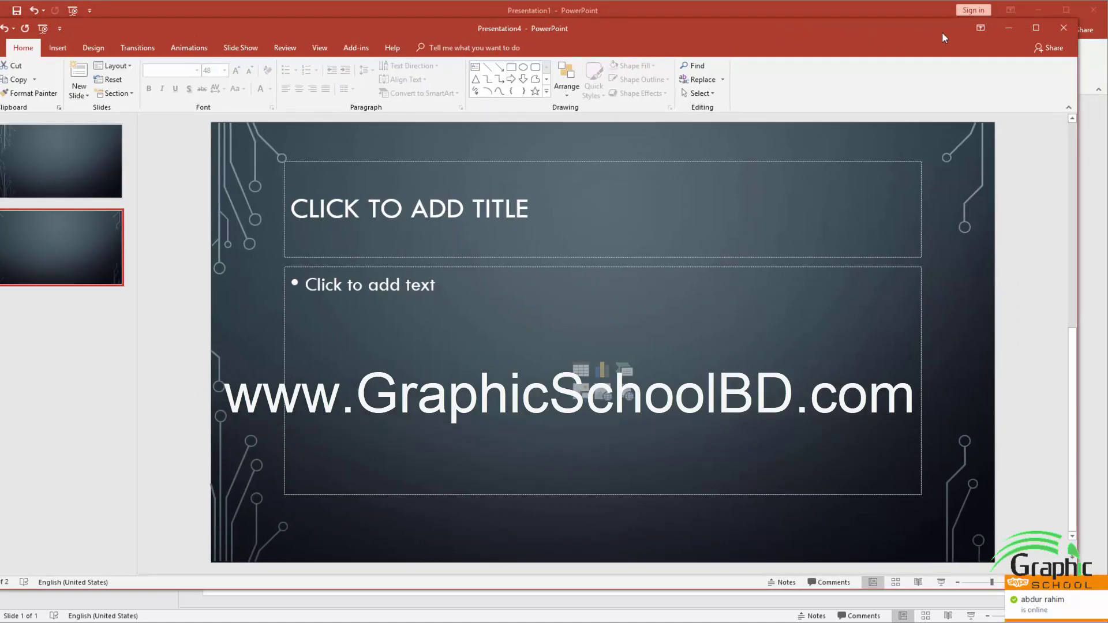
click(1063, 28)
Step: Discard the dark Circuit changes, then create a new presentation from the Droplet template
click(574, 327)
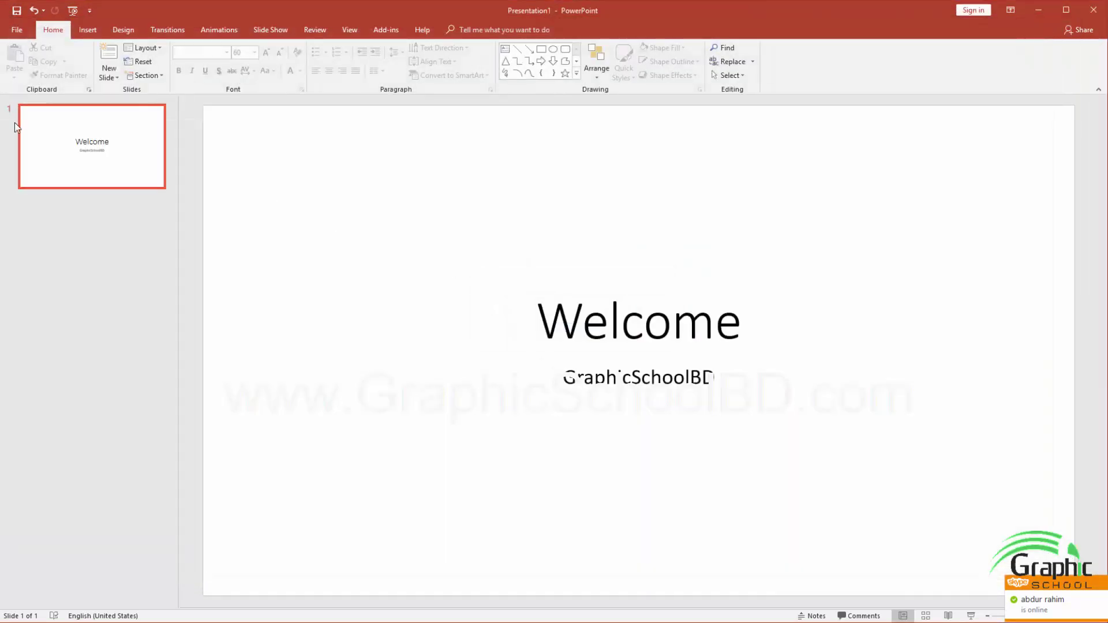
click(18, 29)
click(26, 79)
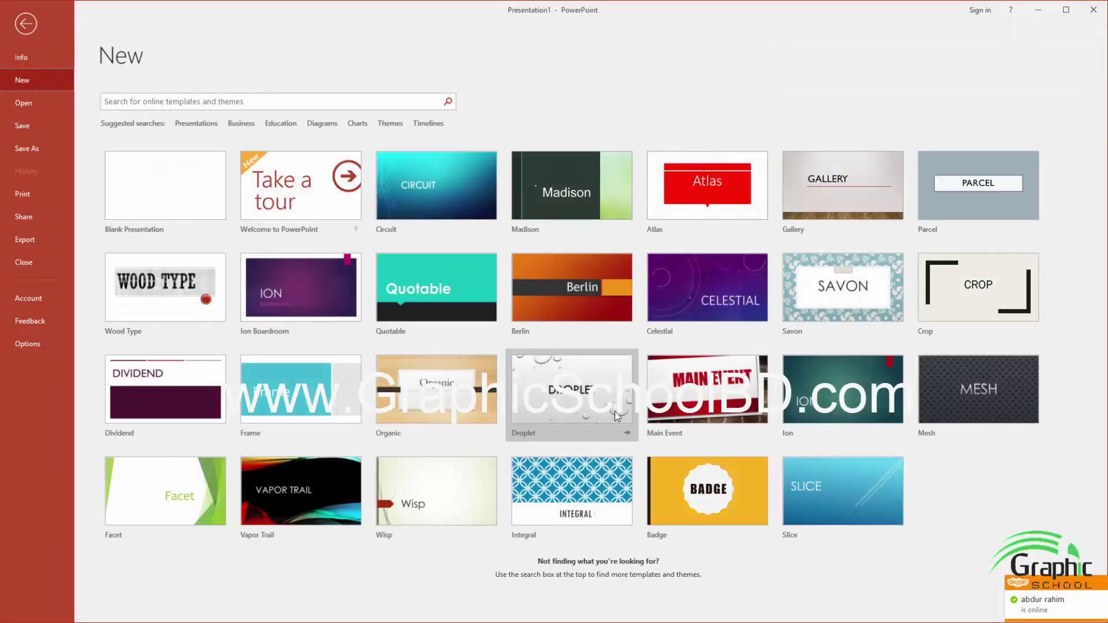
click(523, 404)
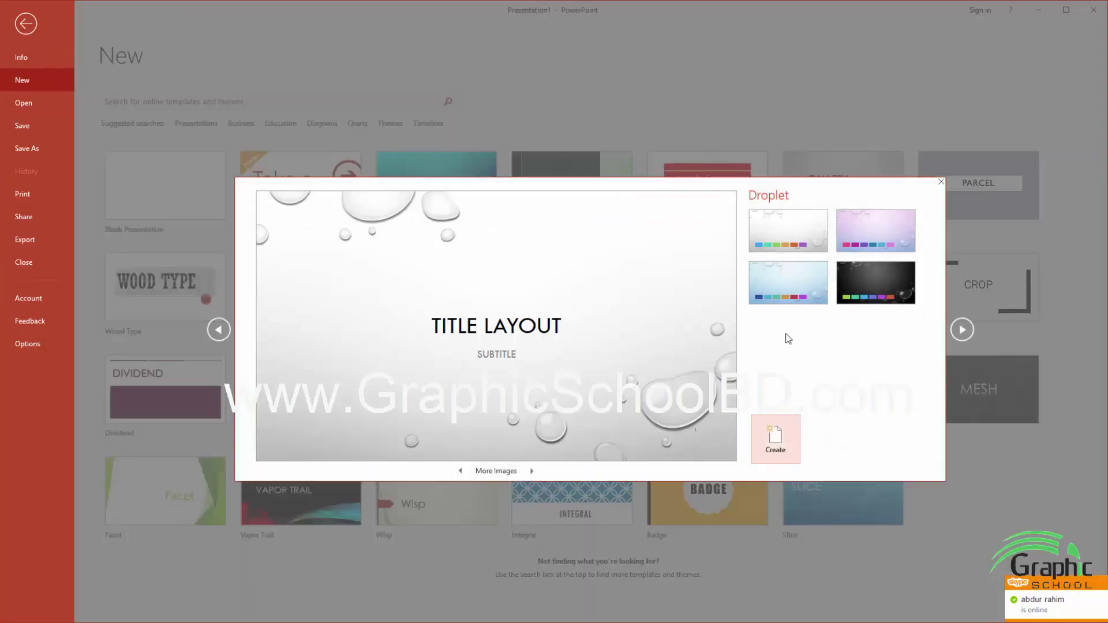
click(530, 471)
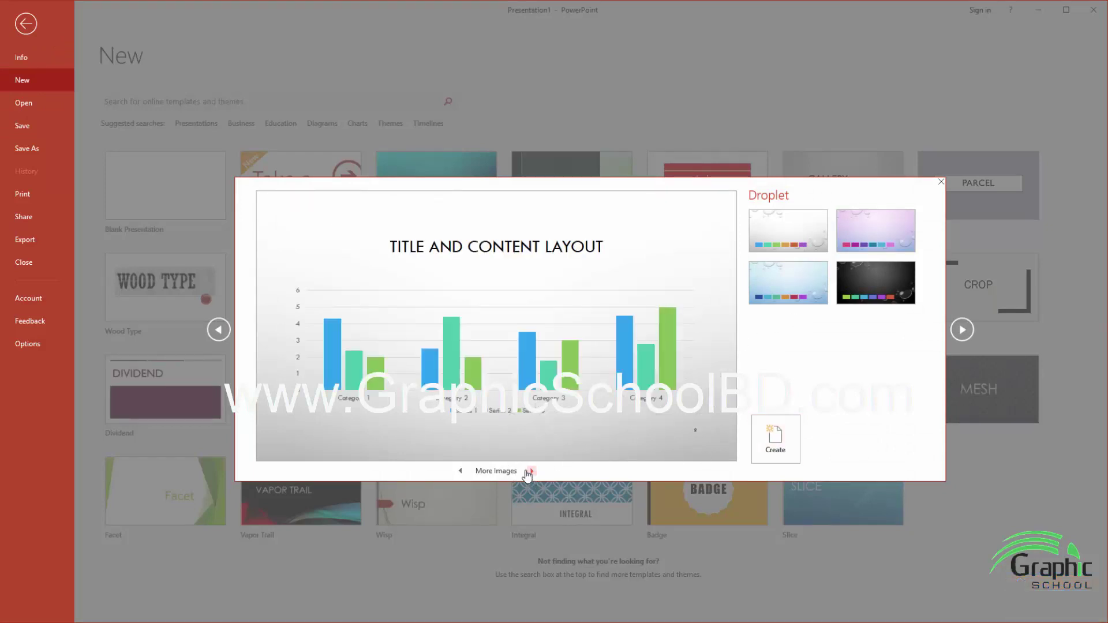
click(775, 439)
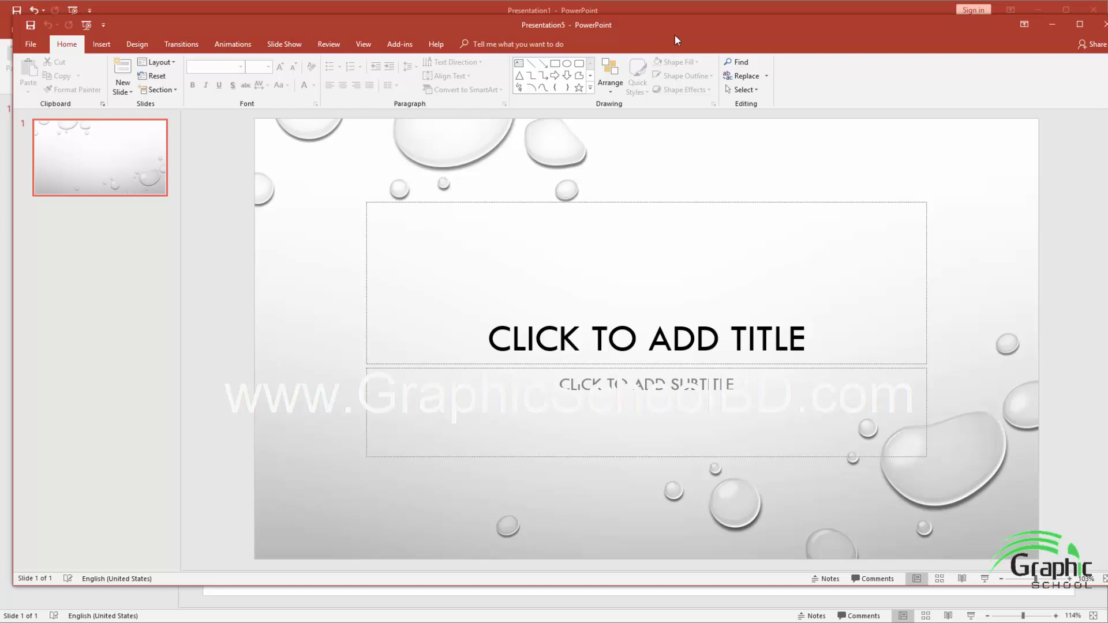
drag(675, 35, 666, 33)
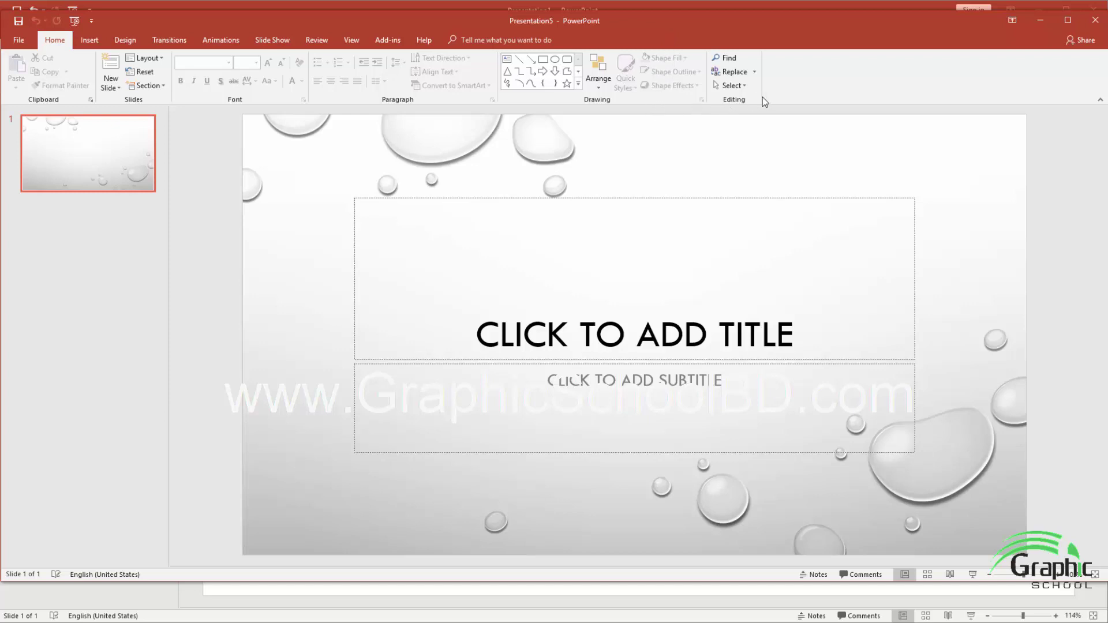